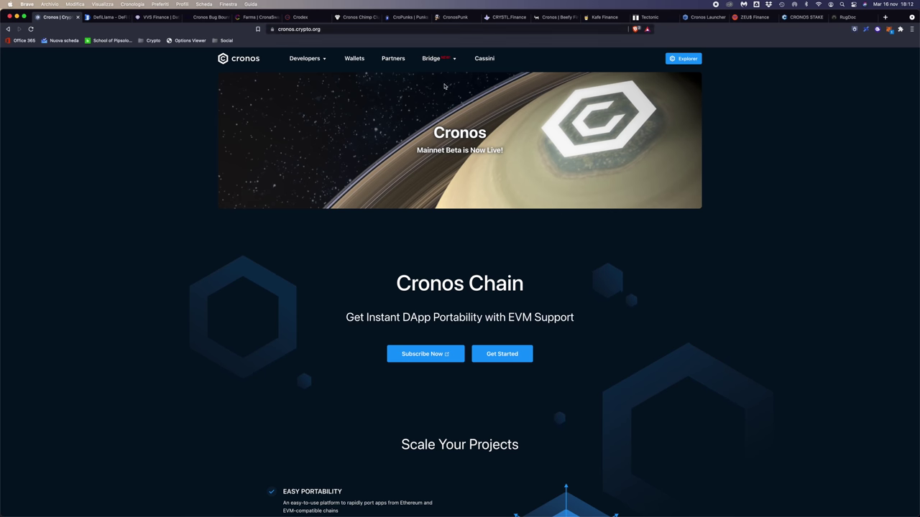
# Open the Cronos bridge guide for the Crypto.com App and review its step-by-step transfer walkthrough through Step 4.
pyautogui.moveTo(434, 61)
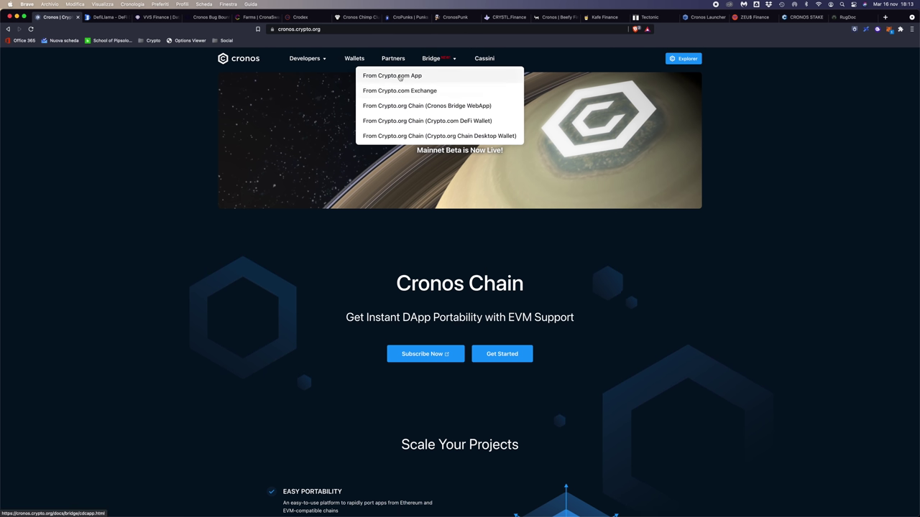
pyautogui.click(400, 77)
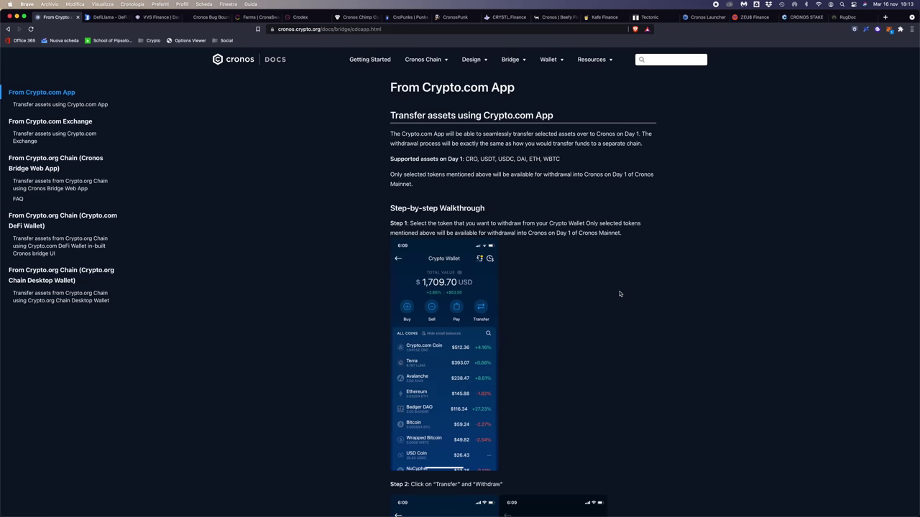
pyautogui.scroll(-5, 621, 294)
pyautogui.scroll(-8, 621, 294)
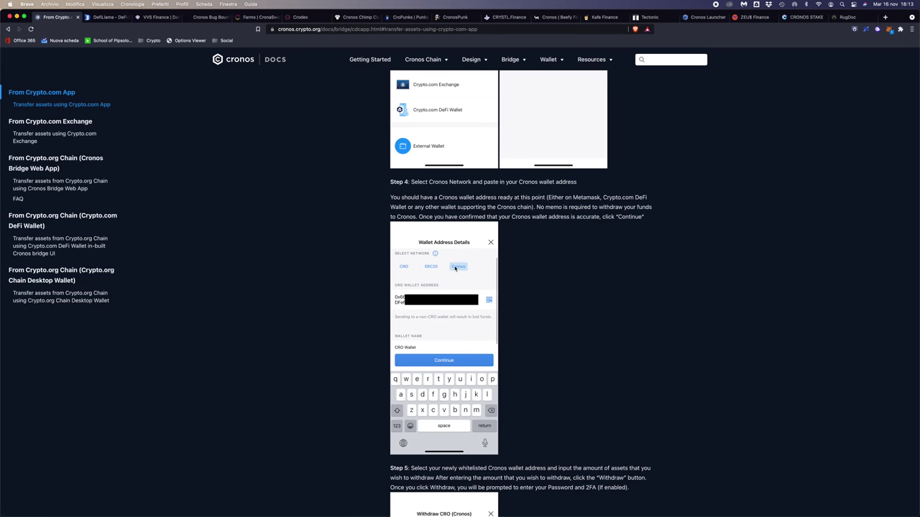
pyautogui.scroll(7, 455, 269)
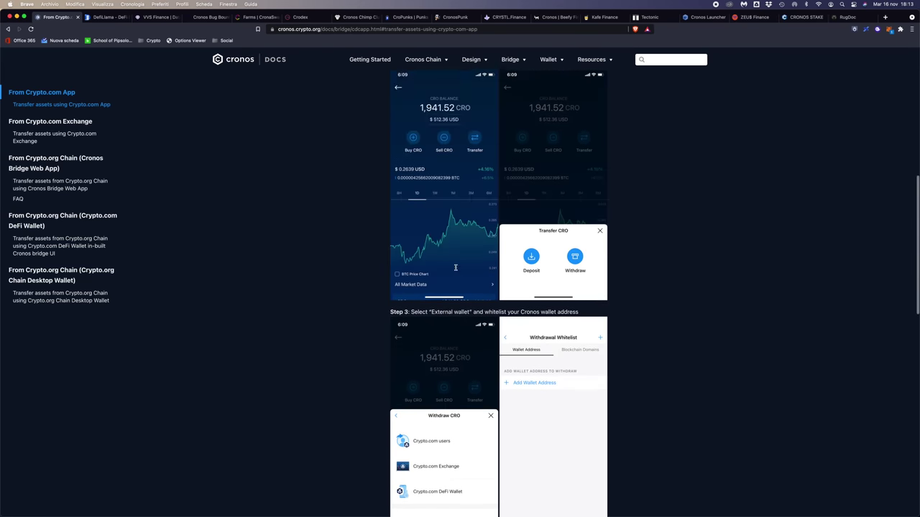
pyautogui.scroll(-2, 458, 271)
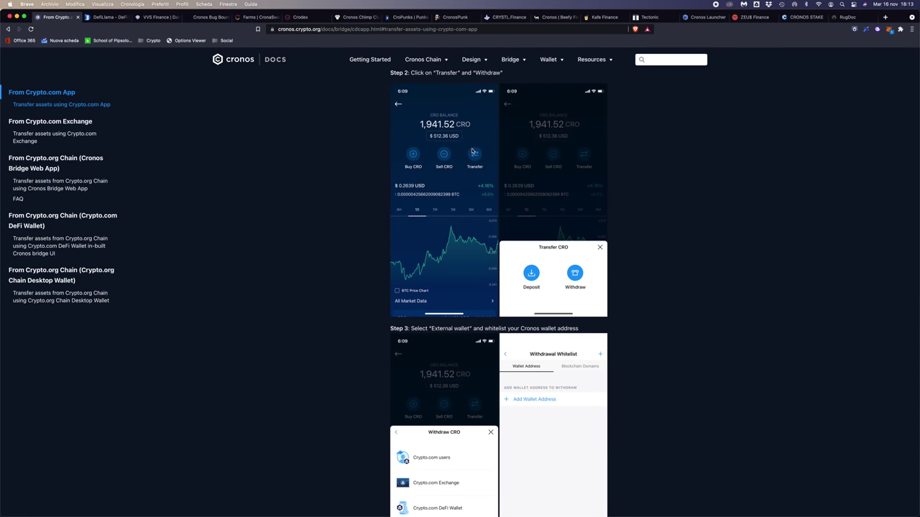
pyautogui.scroll(-5, 567, 269)
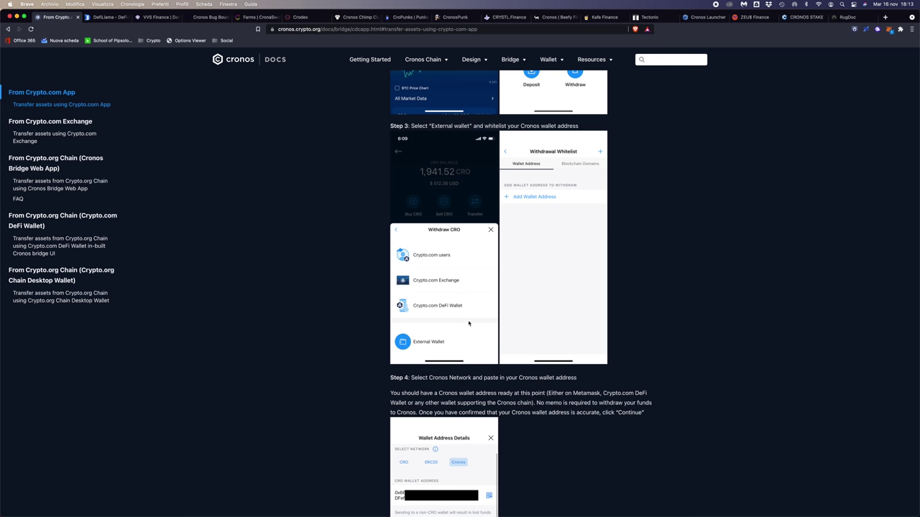
pyautogui.scroll(-2, 626, 286)
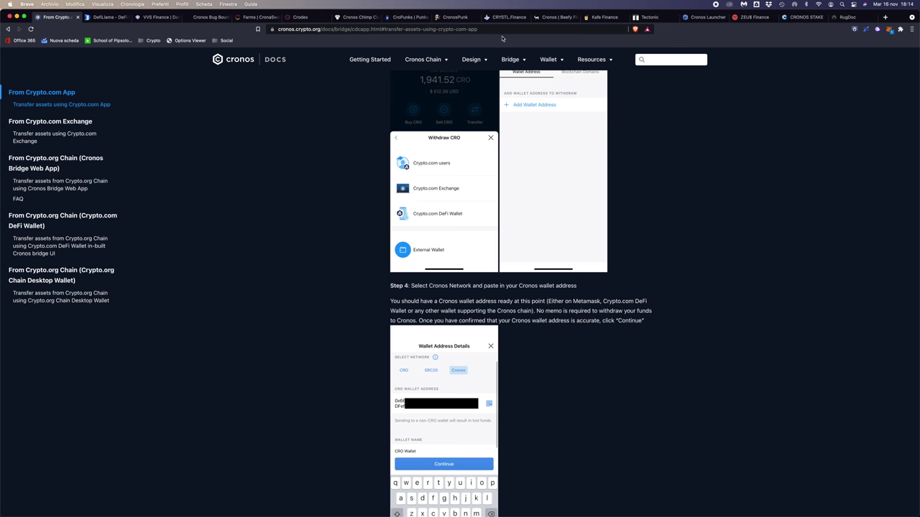
# Open the bridge guide for the Crypto.com Exchange and review its withdrawal steps, including the Cronos network selection.
pyautogui.moveTo(511, 61)
pyautogui.click(426, 87)
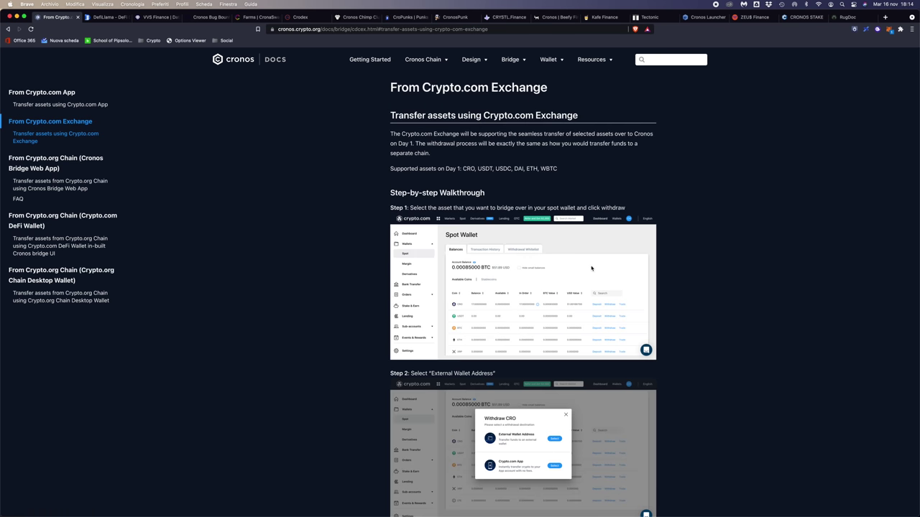
pyautogui.scroll(-5, 523, 287)
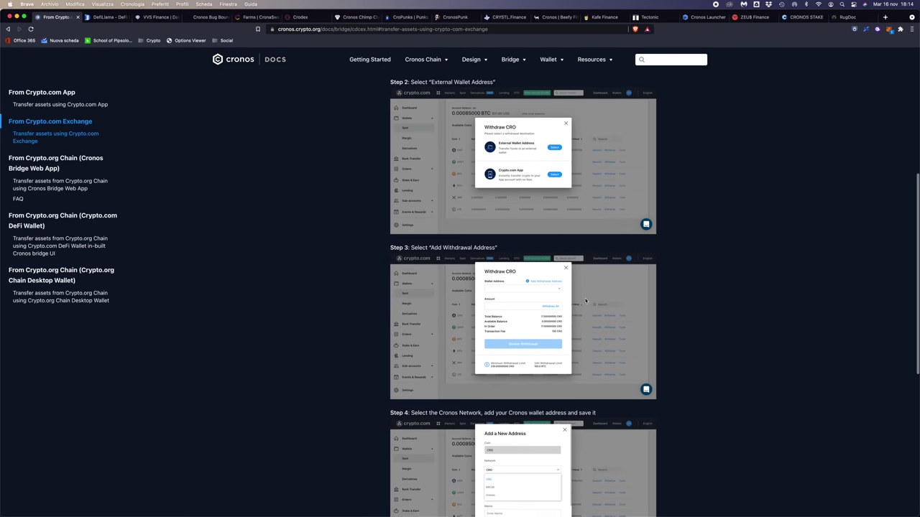
pyautogui.scroll(1, 532, 274)
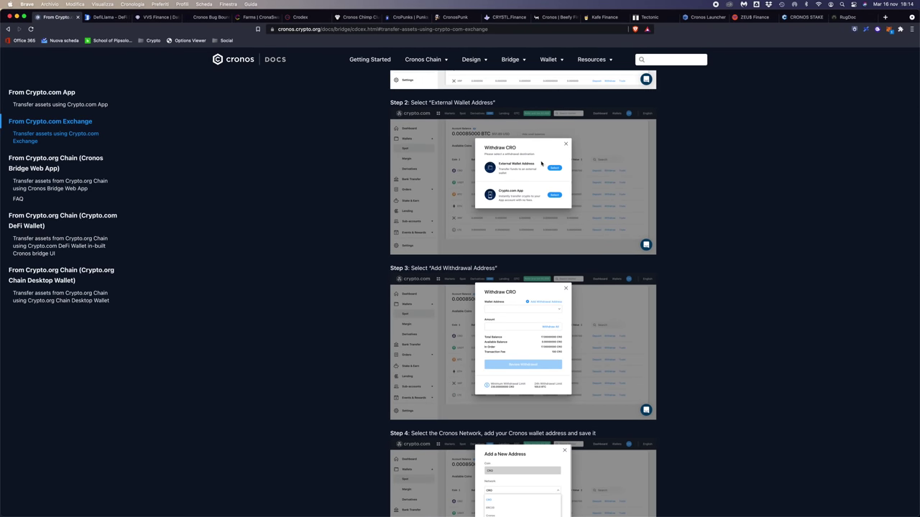
pyautogui.scroll(-4, 653, 286)
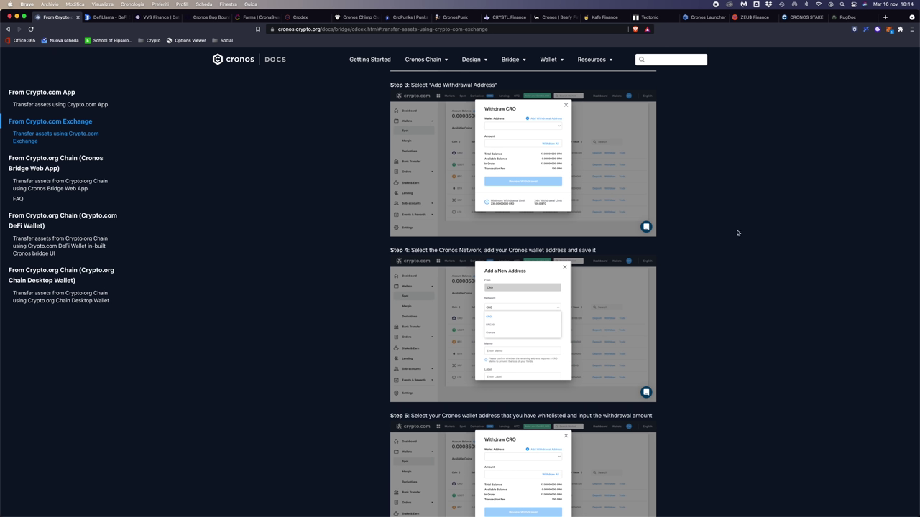
# Reject curve.fi's pending request in MetaMask to switch networks, then close the wallet.
pyautogui.click(889, 30)
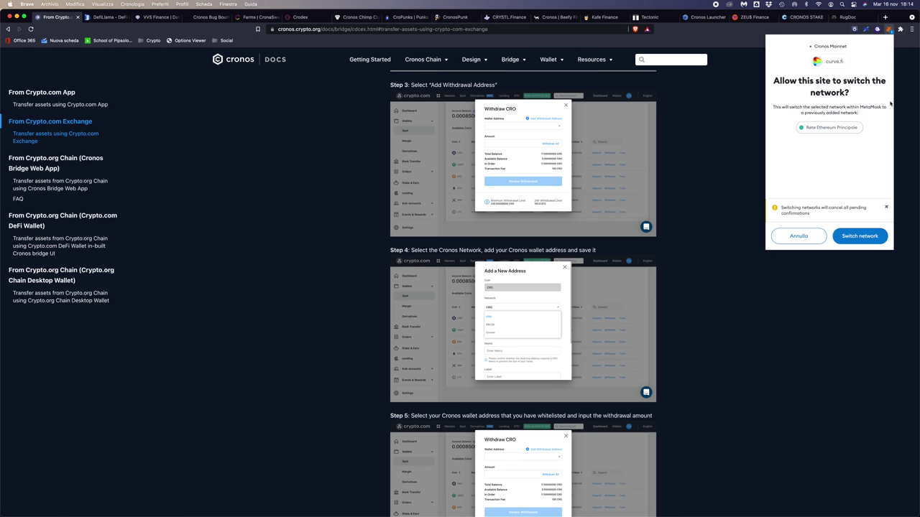
pyautogui.click(801, 237)
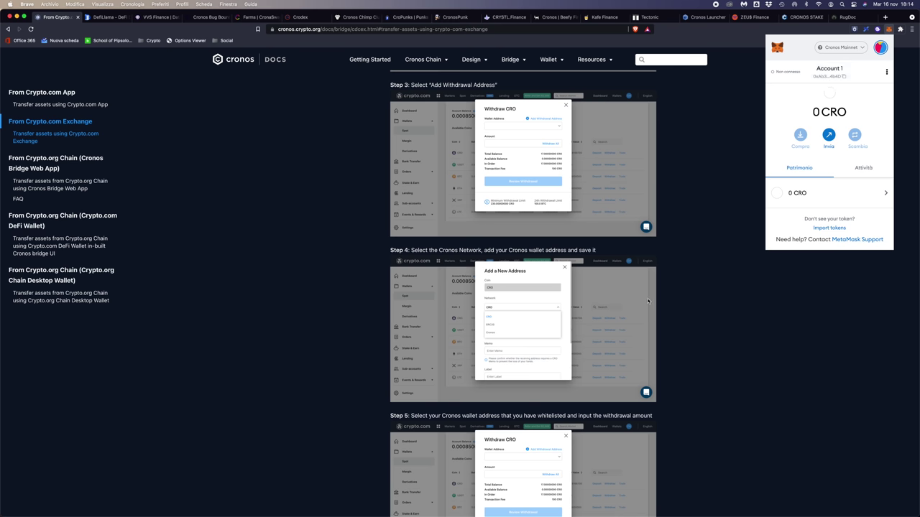
pyautogui.click(696, 250)
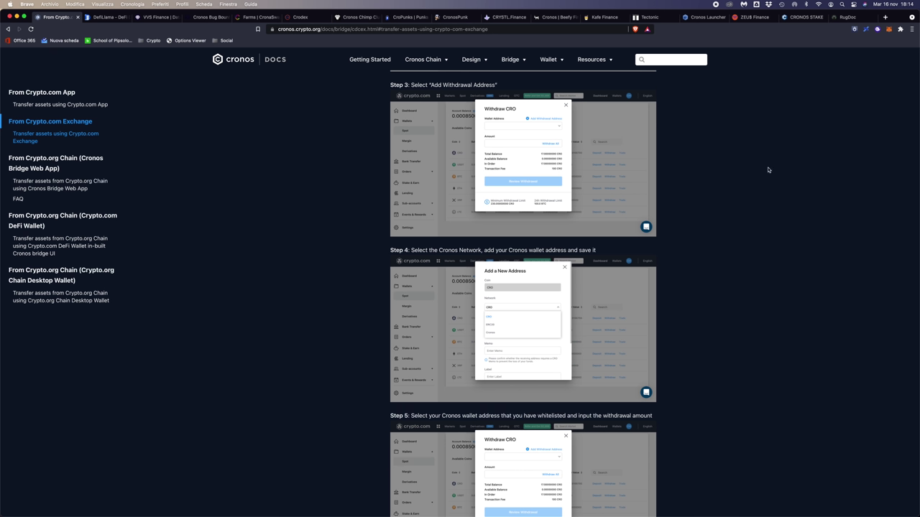
# Dismiss the calendar notification and open the bridge guide for Crypto.org Chain using the Cronos Bridge WebApp.
pyautogui.moveTo(435, 65)
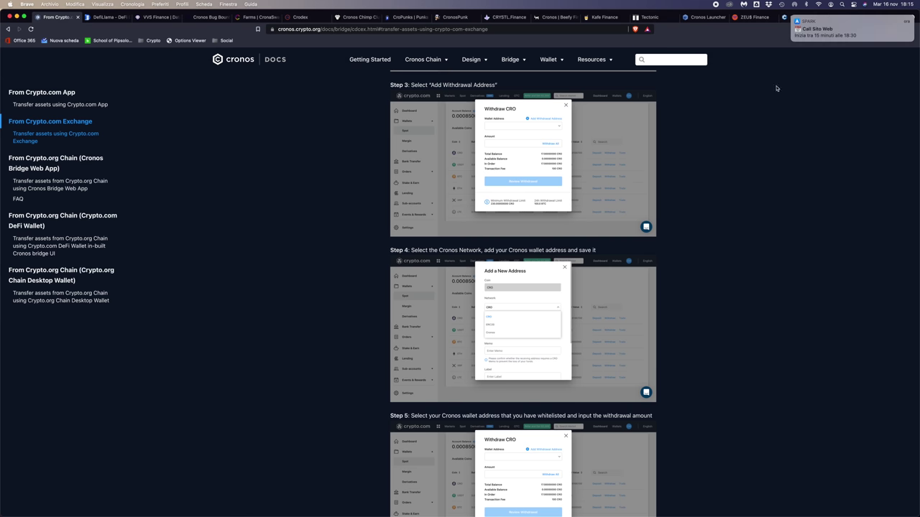
pyautogui.click(792, 16)
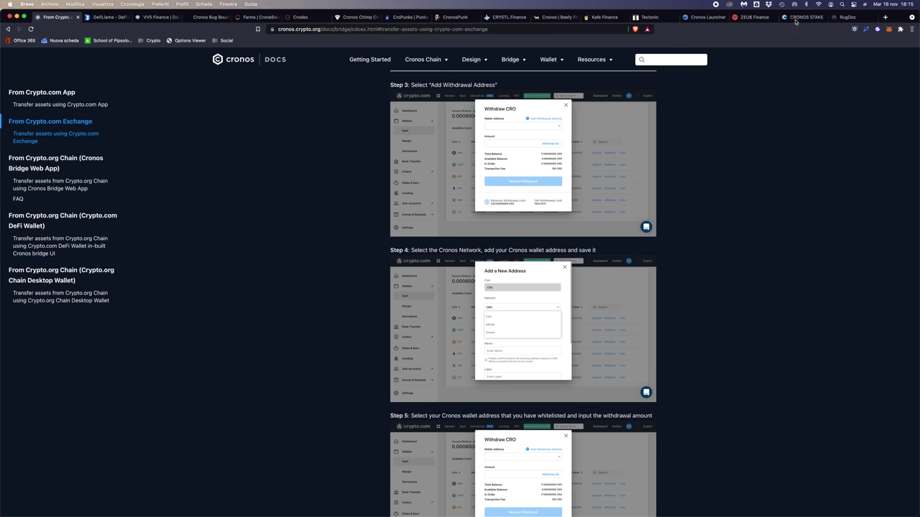
pyautogui.moveTo(509, 63)
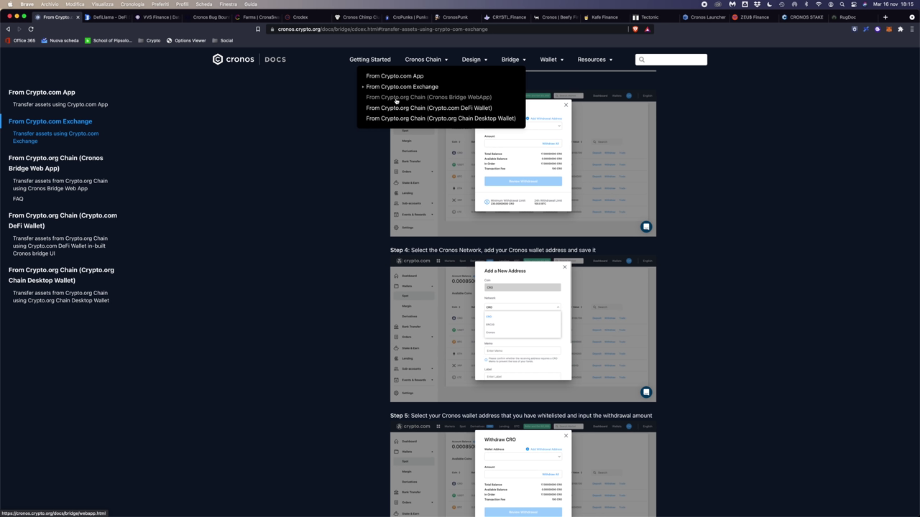
pyautogui.click(446, 99)
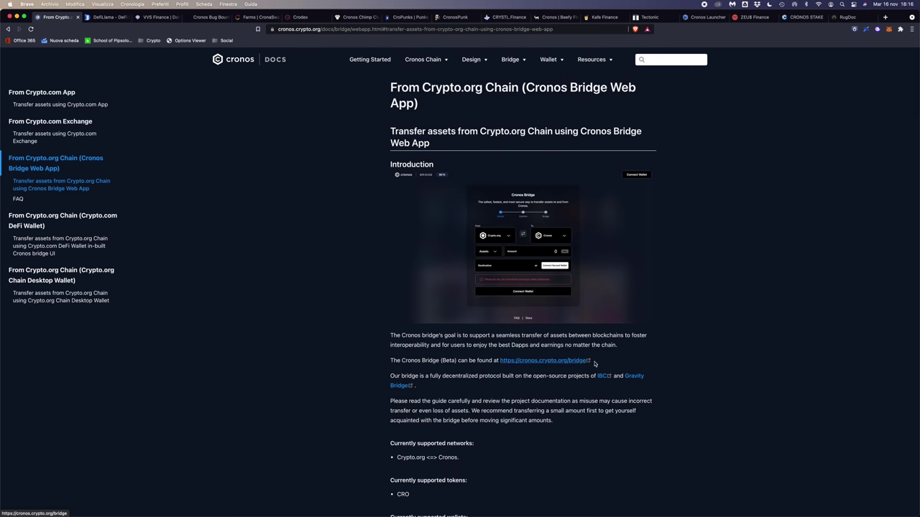
# Open the Cronos Bridge web app from the guide, inspect the available source networks, and return to the guide.
pyautogui.click(537, 362)
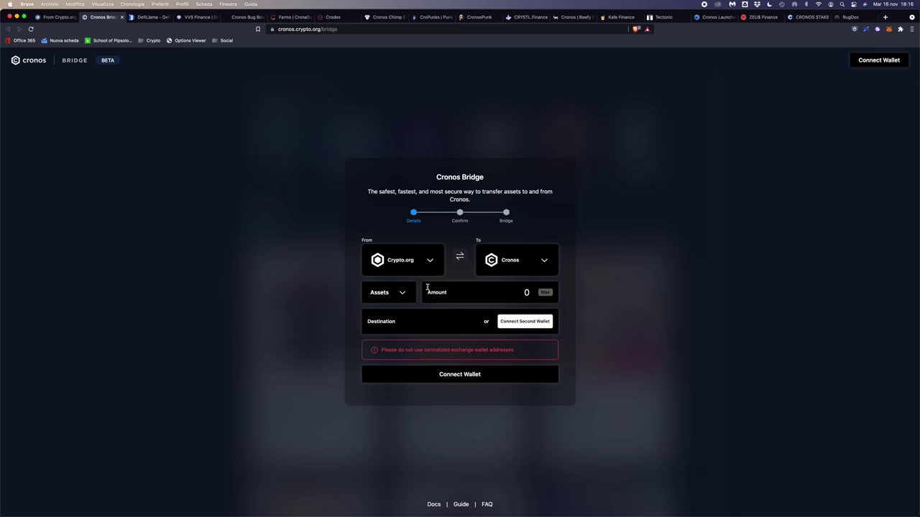
pyautogui.click(414, 264)
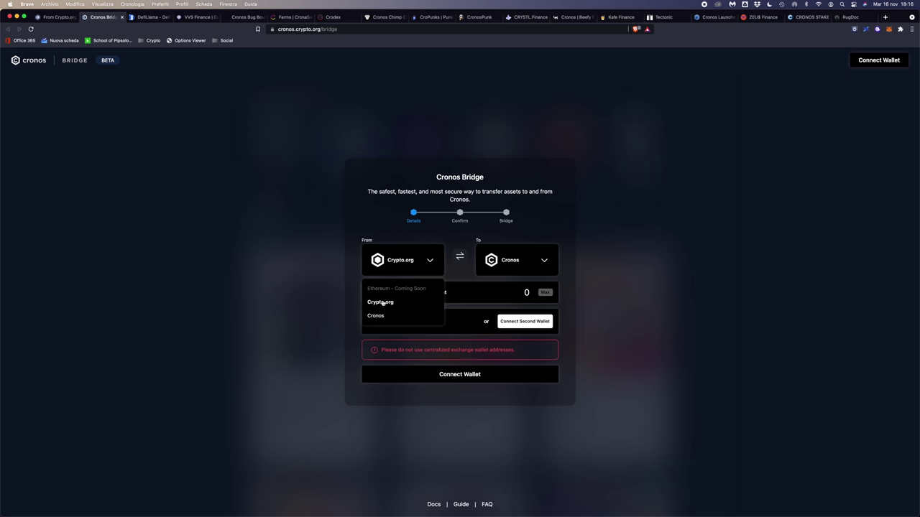
pyautogui.click(283, 266)
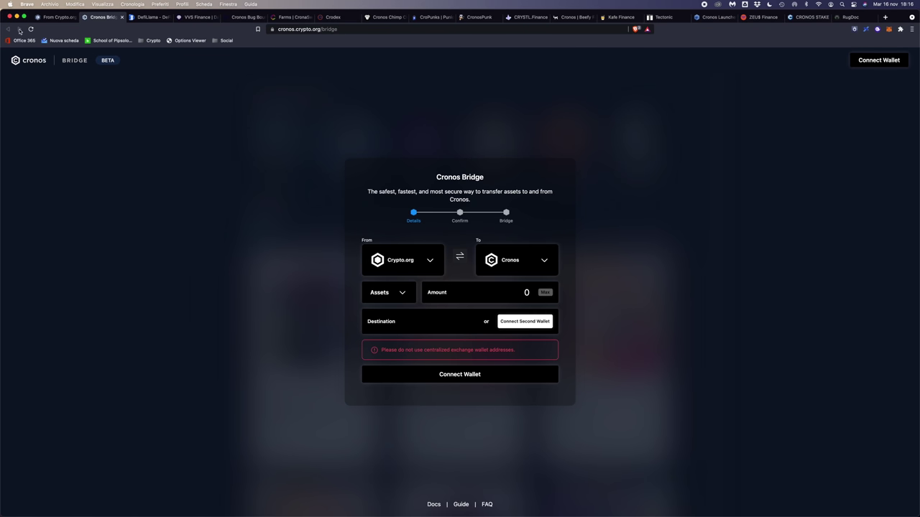
pyautogui.click(122, 17)
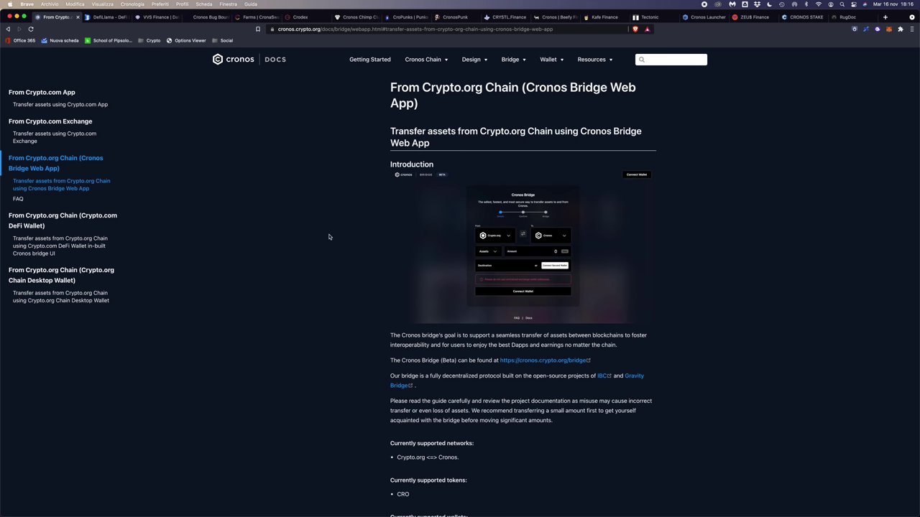
# Examine the full list of networks in MetaMask, including the custom RPC option, and close the wallet without switching.
pyautogui.click(892, 31)
pyautogui.click(845, 48)
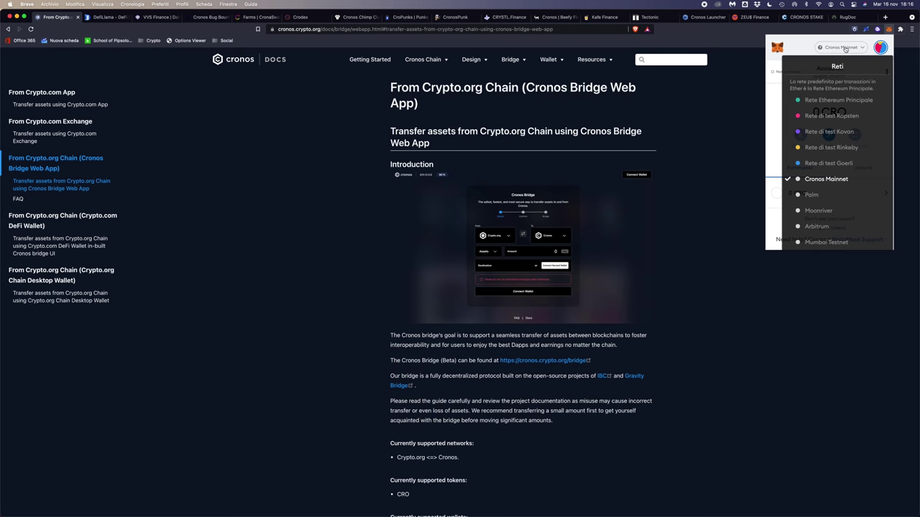
pyautogui.scroll(-8, 833, 216)
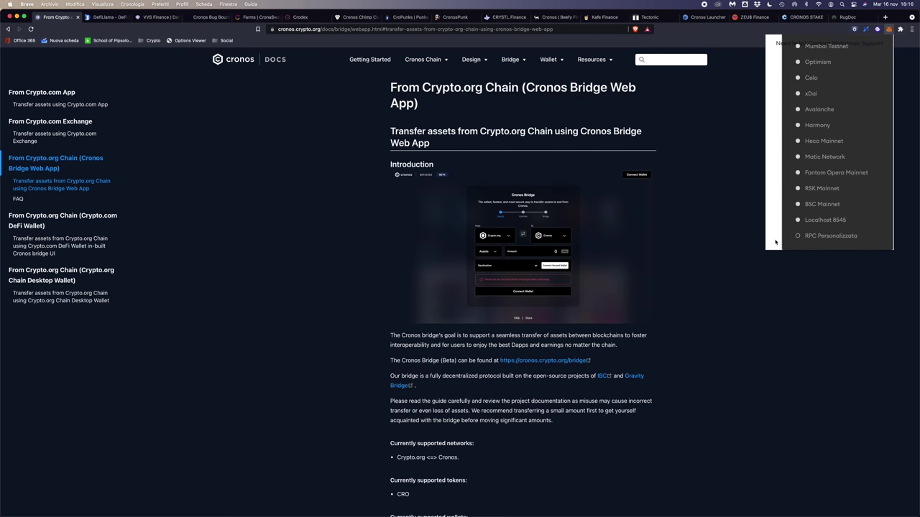
pyautogui.press('Escape')
pyautogui.click(750, 197)
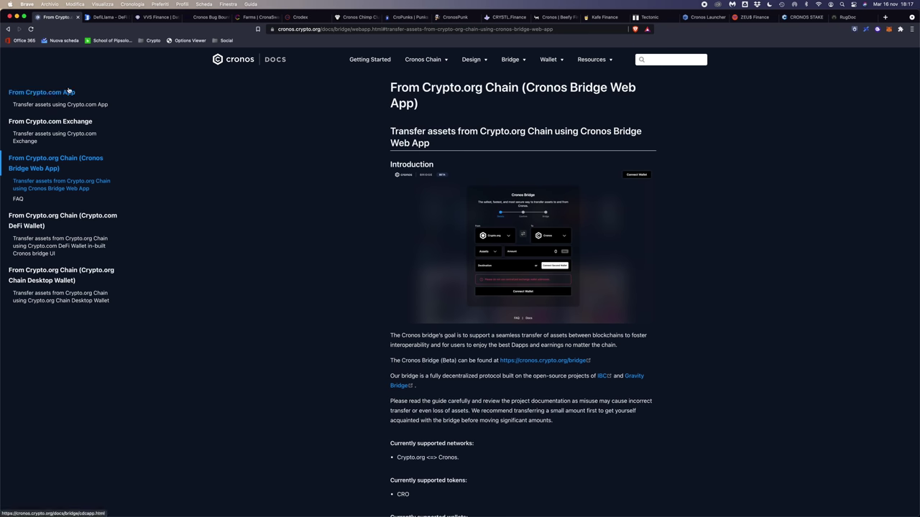
# Switch to VVS Finance and connect it to MetaMask using Account 1, approving the requested account access.
pyautogui.click(147, 17)
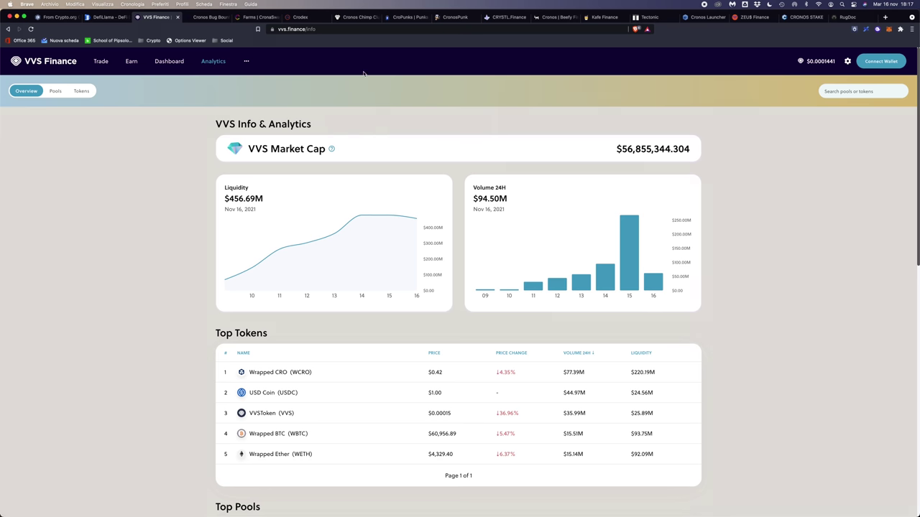
pyautogui.click(898, 63)
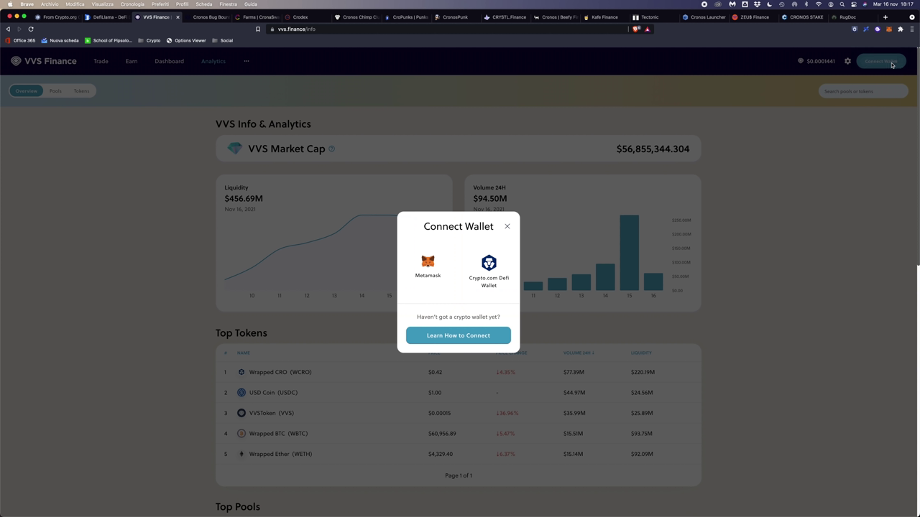
pyautogui.click(426, 275)
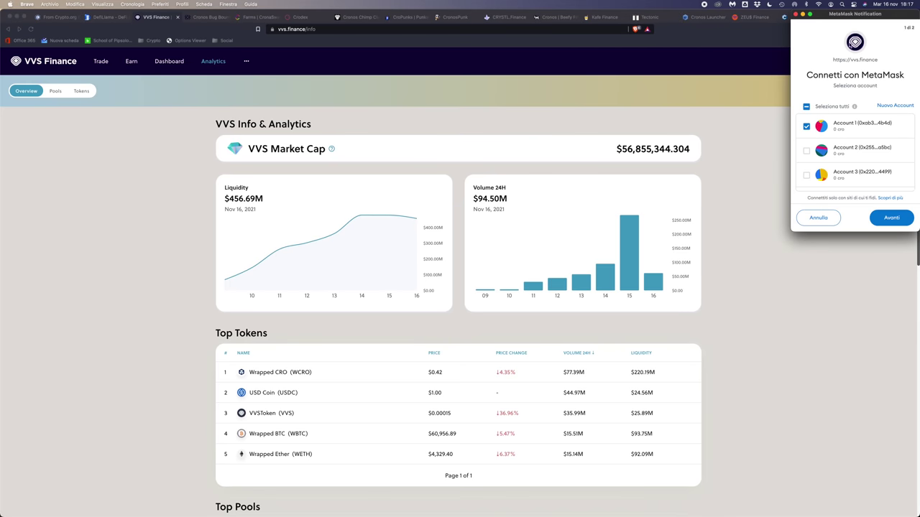
pyautogui.click(892, 217)
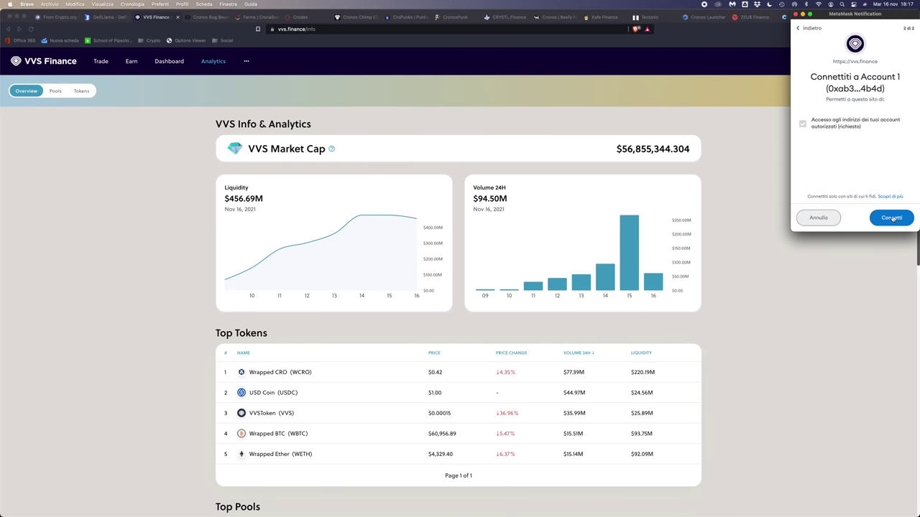
pyautogui.click(891, 217)
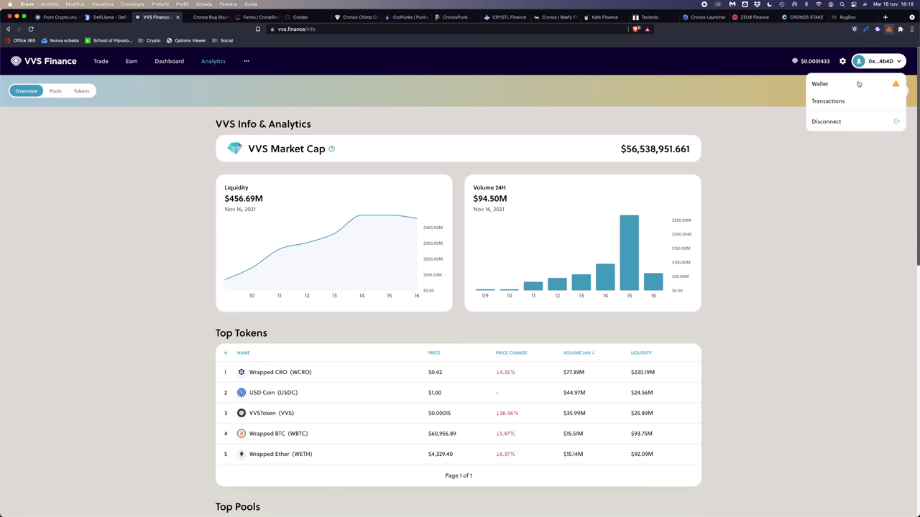
# Open the MetaMask wallet on the VVS Finance page to check its connection and network.
pyautogui.click(888, 29)
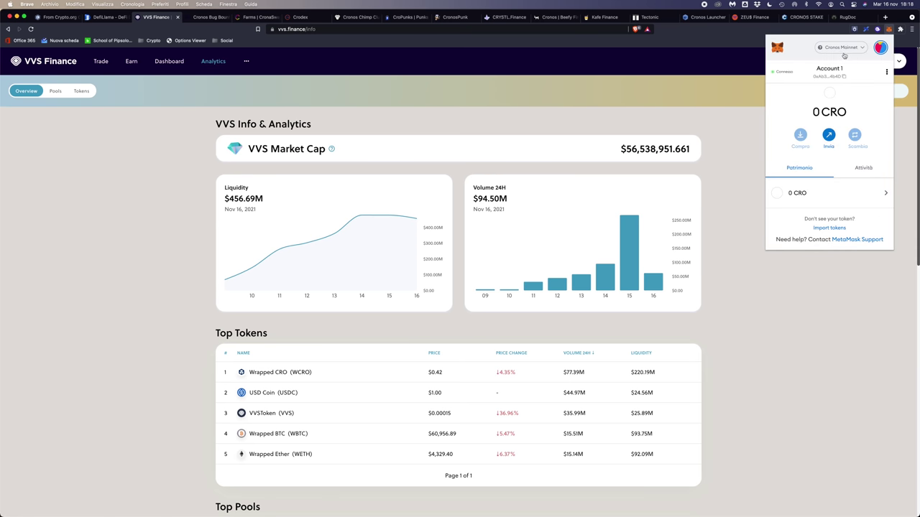